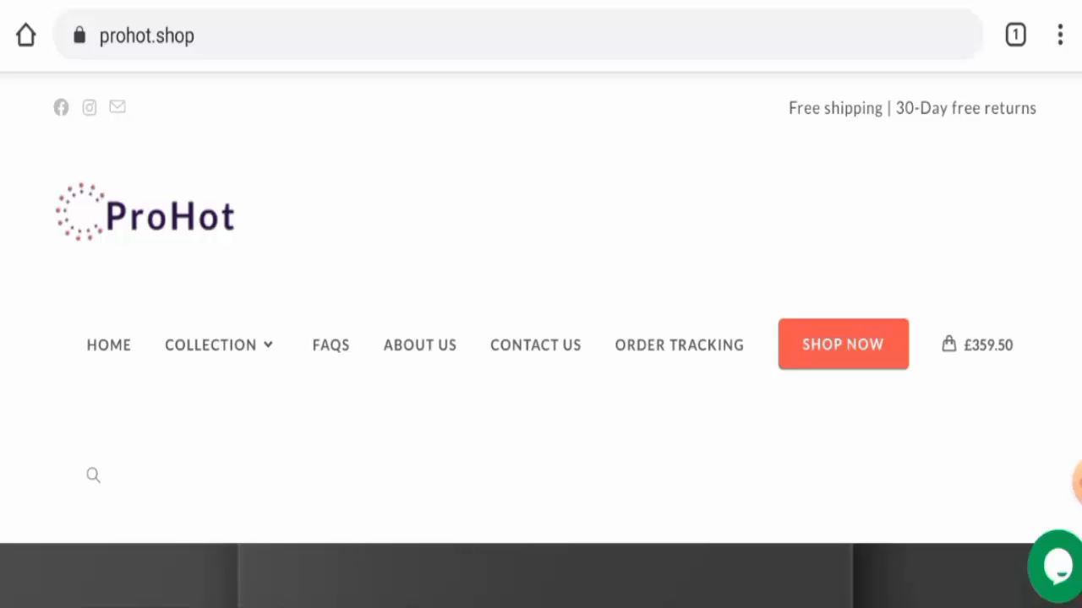
{"action": "scroll", "coordinate": [541, 304], "scroll_direction": "down", "scroll_amount": 2}
{"action": "scroll", "coordinate": [541, 304], "scroll_direction": "down", "scroll_amount": 3}
{"action": "scroll", "coordinate": [541, 304], "scroll_direction": "down", "scroll_amount": 4}
{"action": "scroll", "coordinate": [541, 304], "scroll_direction": "down", "scroll_amount": 2}
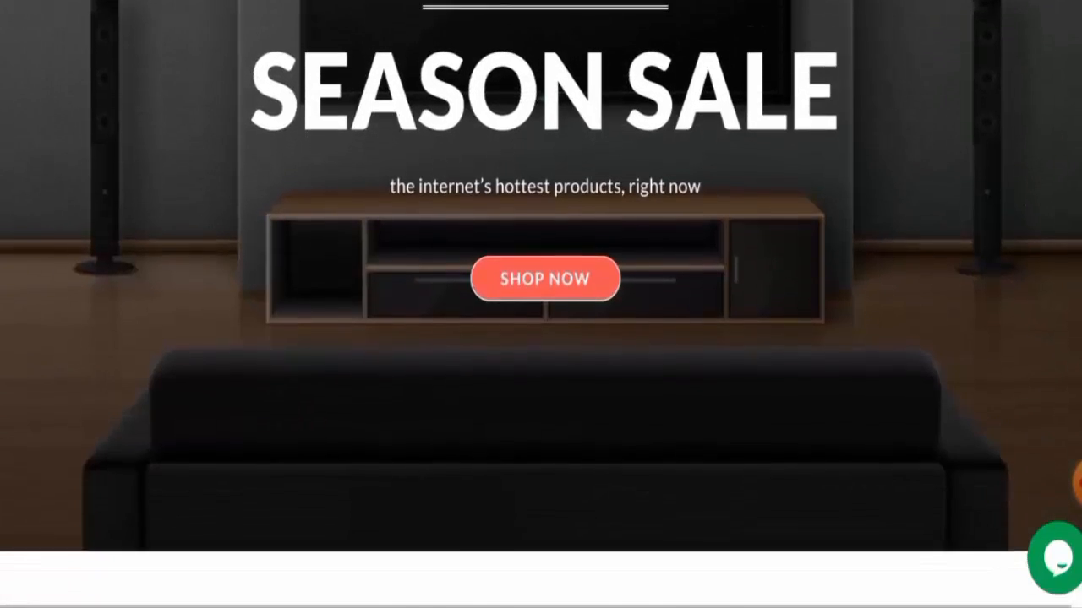
{"action": "scroll", "coordinate": [541, 304], "scroll_direction": "down", "scroll_amount": 2}
{"action": "scroll", "coordinate": [541, 304], "scroll_direction": "down", "scroll_amount": 3}
{"action": "scroll", "coordinate": [541, 304], "scroll_direction": "down", "scroll_amount": 2}
{"action": "scroll", "coordinate": [541, 304], "scroll_direction": "down", "scroll_amount": 1}
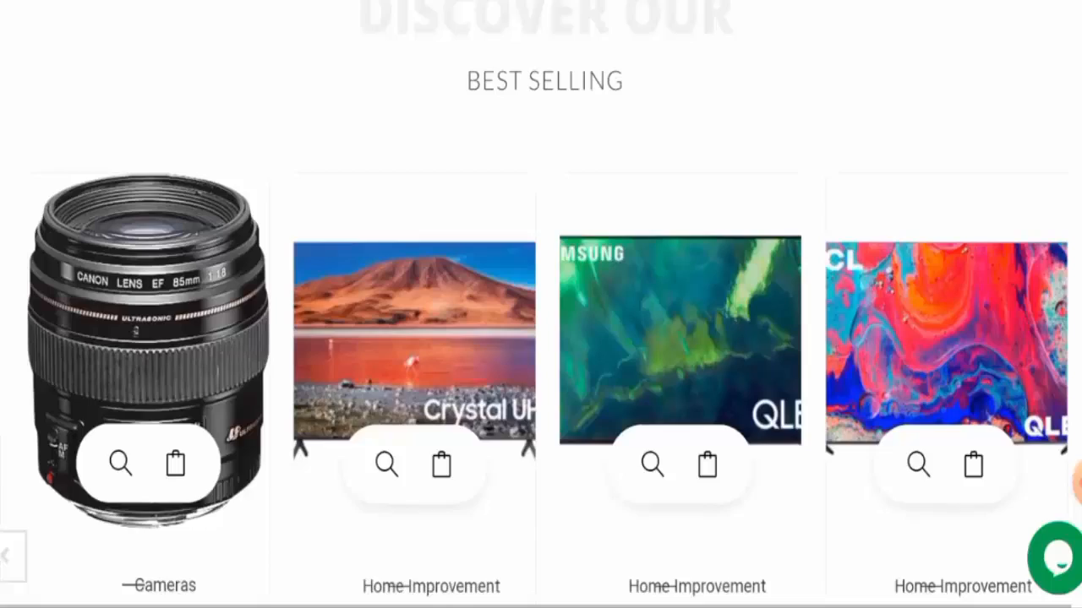
{"action": "scroll", "coordinate": [541, 304], "scroll_direction": "down", "scroll_amount": 1}
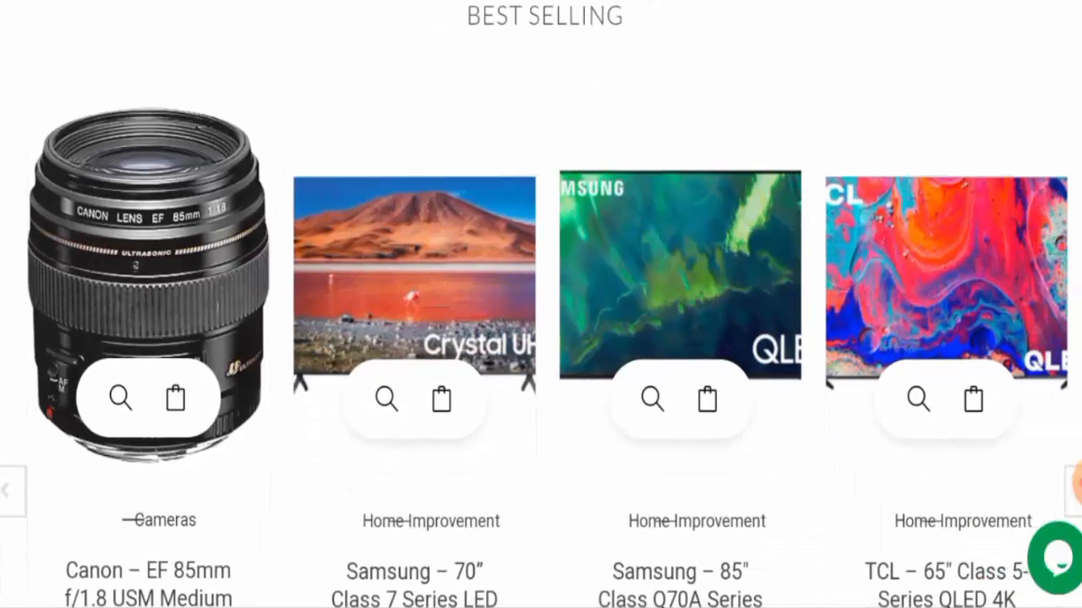
{"action": "scroll", "coordinate": [541, 305], "scroll_direction": "down", "scroll_amount": 1}
{"action": "scroll", "coordinate": [541, 304], "scroll_direction": "down", "scroll_amount": 3}
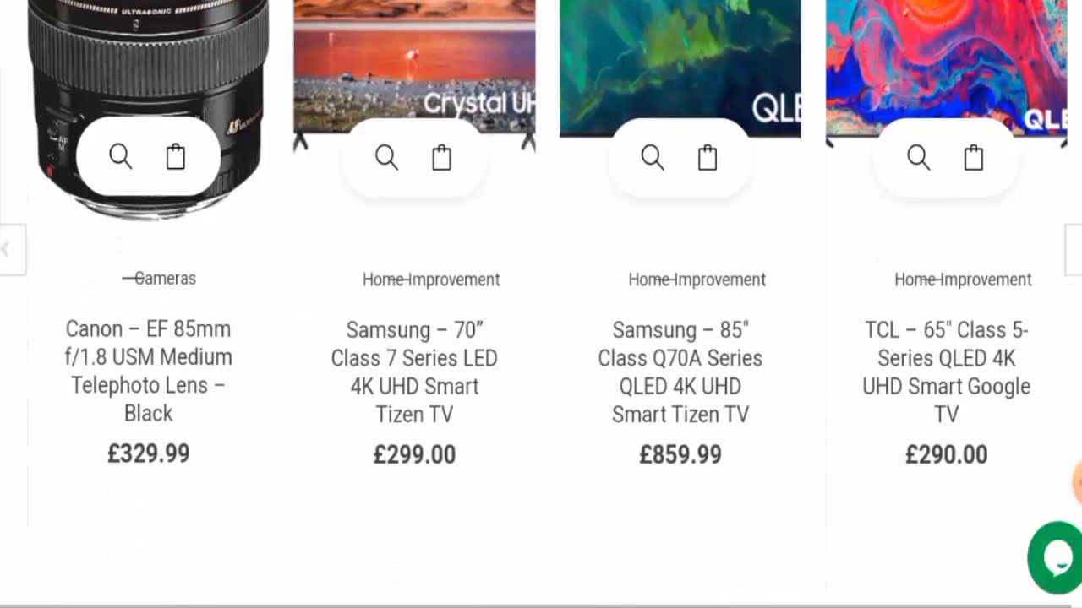
{"action": "scroll", "coordinate": [541, 304], "scroll_direction": "down", "scroll_amount": 2}
{"action": "scroll", "coordinate": [541, 304], "scroll_direction": "down", "scroll_amount": 1}
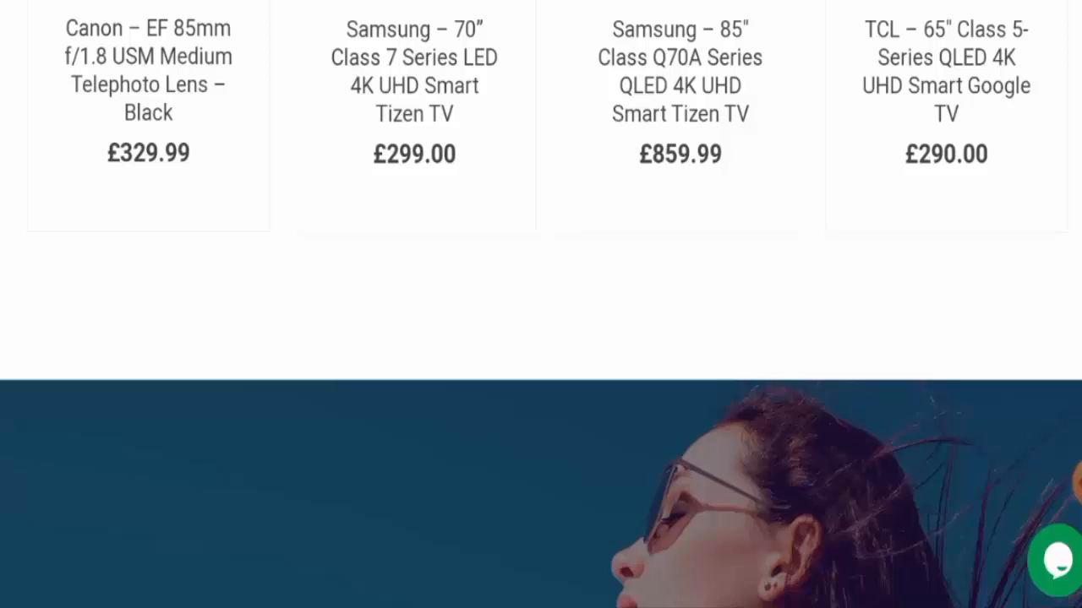
{"action": "scroll", "coordinate": [541, 304], "scroll_direction": "down", "scroll_amount": 1}
{"action": "scroll", "coordinate": [541, 304], "scroll_direction": "down", "scroll_amount": 3}
{"action": "scroll", "coordinate": [541, 304], "scroll_direction": "down", "scroll_amount": 5}
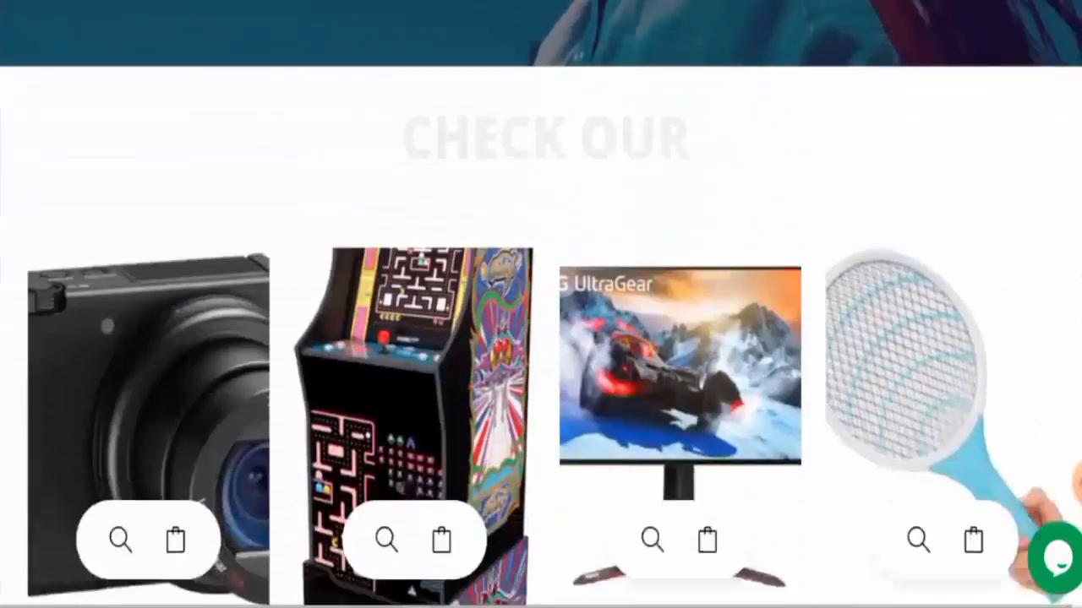
{"action": "scroll", "coordinate": [541, 304], "scroll_direction": "down", "scroll_amount": 5}
{"action": "scroll", "coordinate": [540, 304], "scroll_direction": "down", "scroll_amount": 3}
{"action": "scroll", "coordinate": [540, 304], "scroll_direction": "up", "scroll_amount": 10}
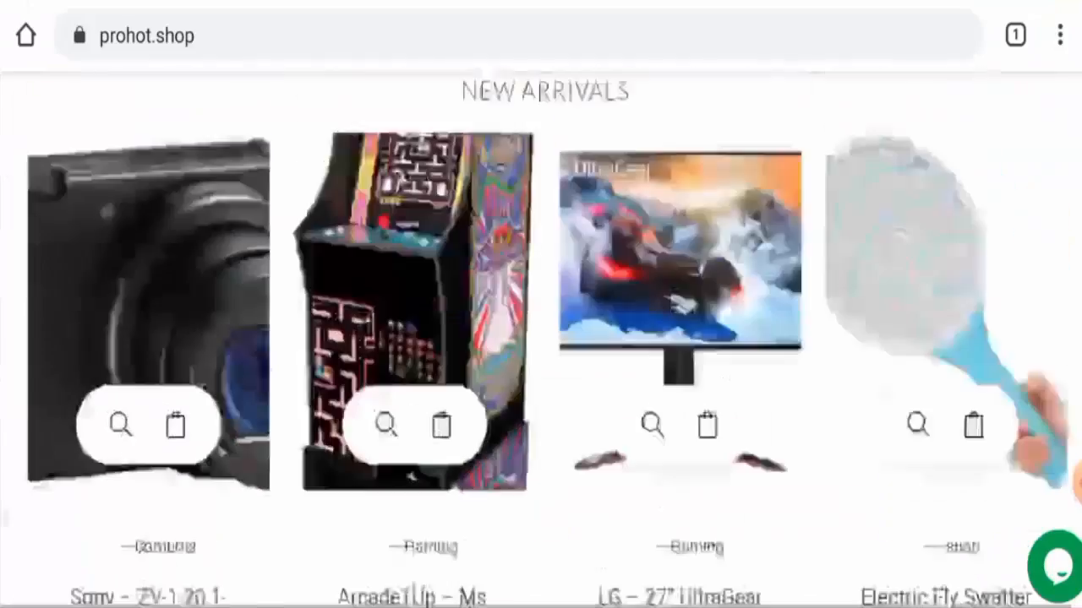
- View the £359.50 cart contents and proceed to checkout to see the PayPal payment method
{"action": "left_click", "coordinate": [441, 425]}
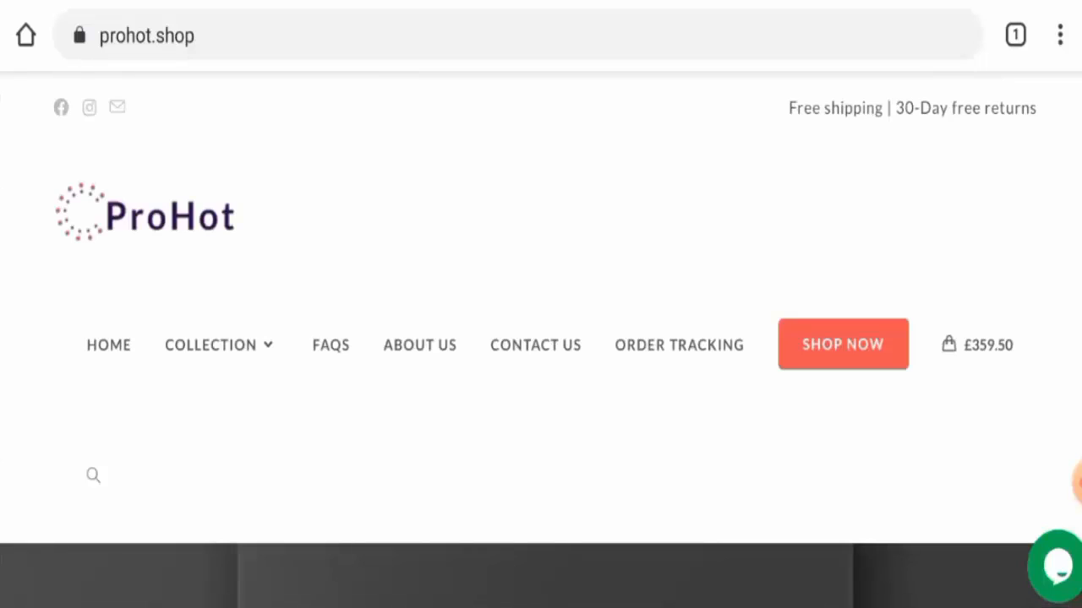
{"action": "left_click", "coordinate": [977, 345]}
{"action": "scroll", "coordinate": [541, 338], "scroll_direction": "down", "scroll_amount": 3}
{"action": "left_click", "coordinate": [945, 447]}
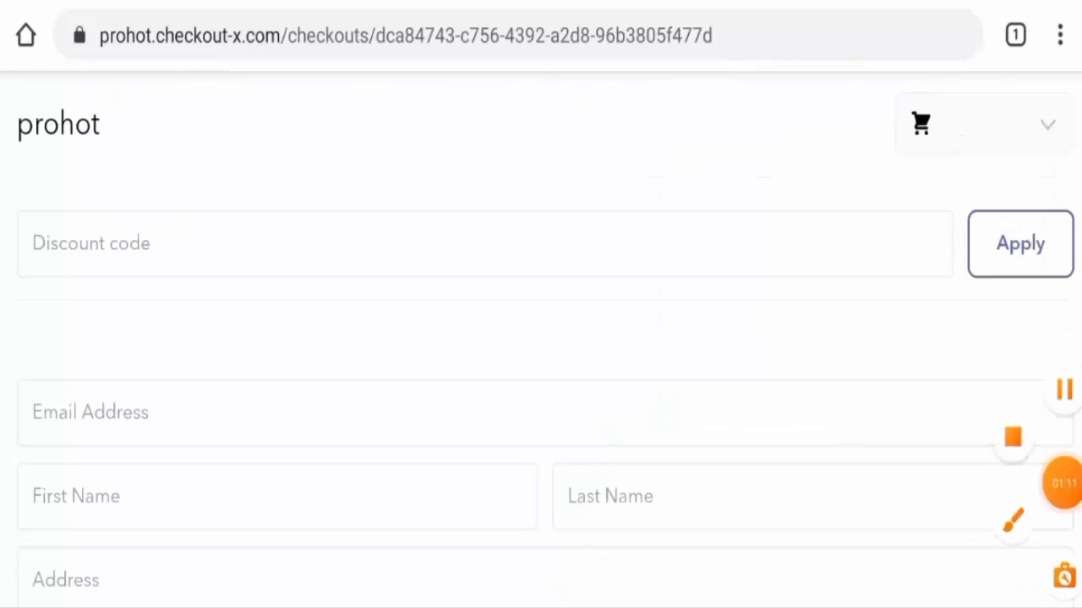
{"action": "scroll", "coordinate": [540, 337], "scroll_direction": "down", "scroll_amount": 3}
{"action": "scroll", "coordinate": [541, 338], "scroll_direction": "down", "scroll_amount": 5}
{"action": "scroll", "coordinate": [540, 338], "scroll_direction": "down", "scroll_amount": 1}
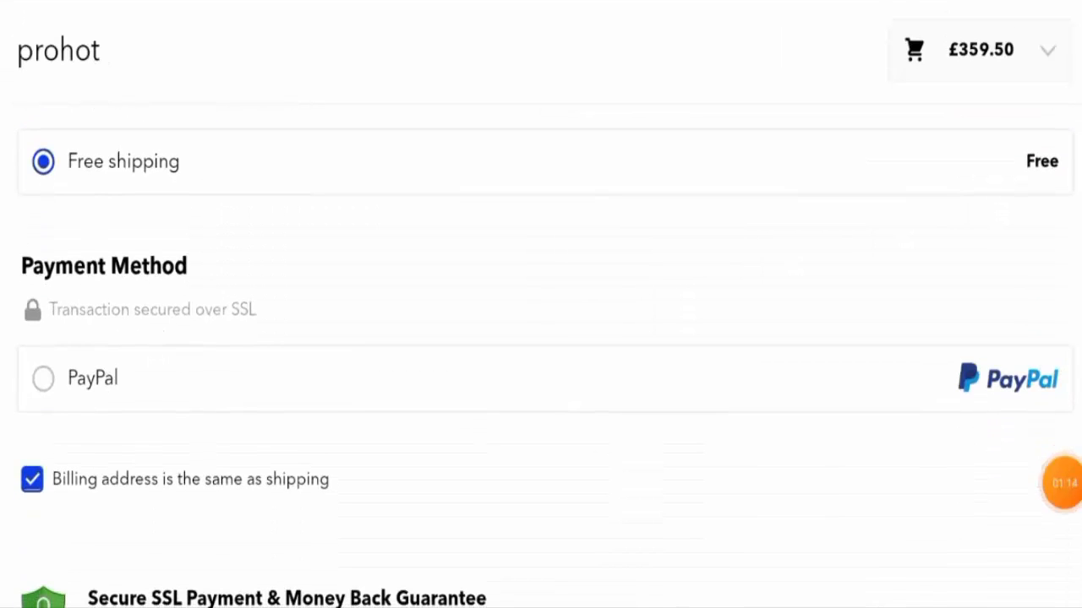
{"action": "scroll", "coordinate": [540, 338], "scroll_direction": "down", "scroll_amount": 2}
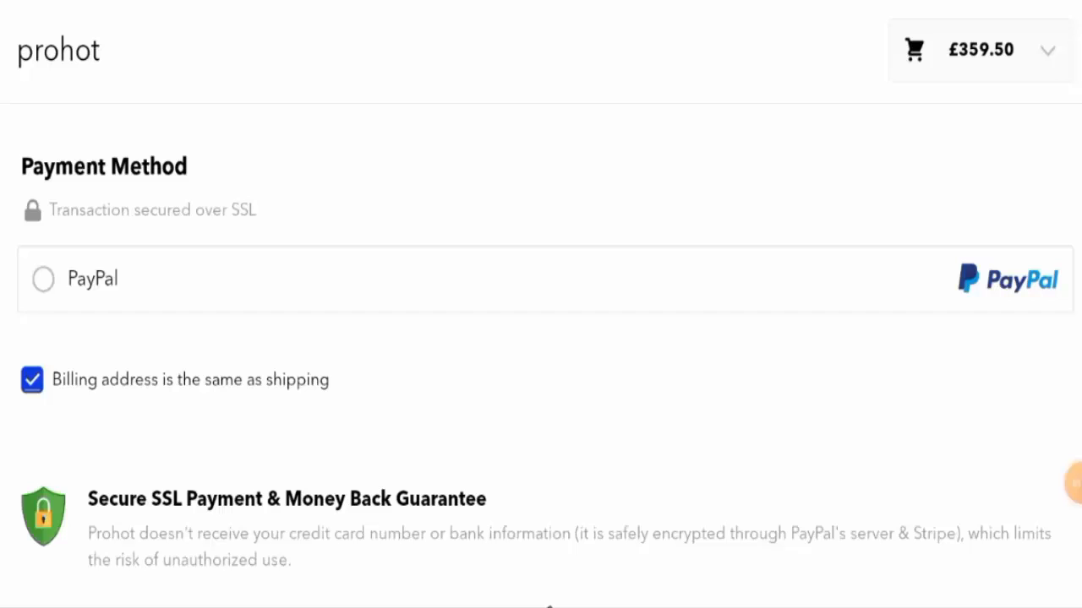
{"action": "scroll", "coordinate": [549, 422], "scroll_direction": "down", "scroll_amount": 2}
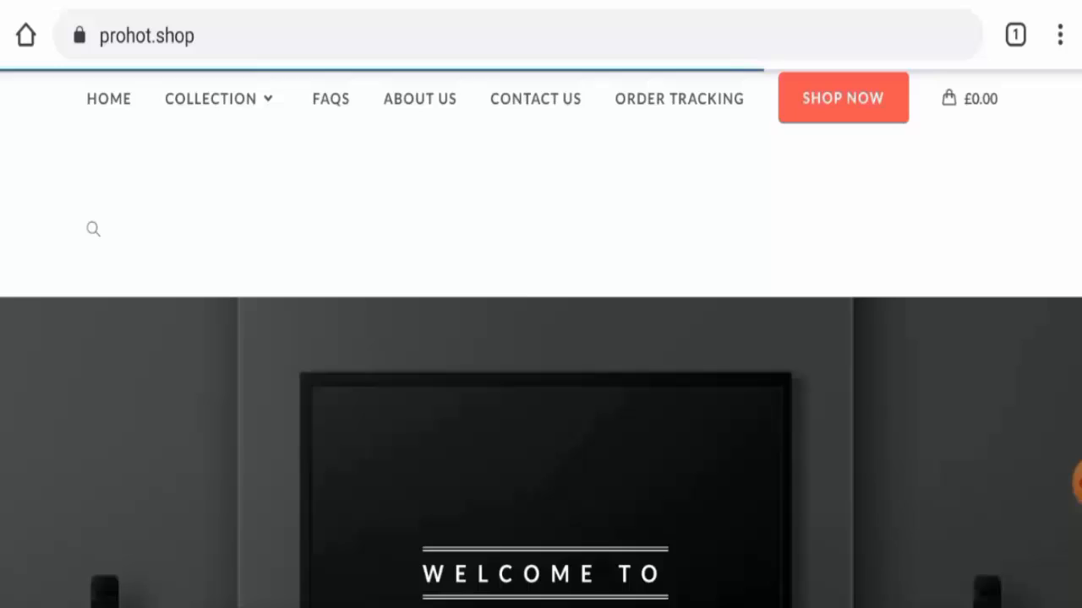
{"action": "scroll", "coordinate": [541, 338], "scroll_direction": "down", "scroll_amount": 1}
{"action": "scroll", "coordinate": [541, 338], "scroll_direction": "down", "scroll_amount": 5}
{"action": "scroll", "coordinate": [541, 338], "scroll_direction": "down", "scroll_amount": 10}
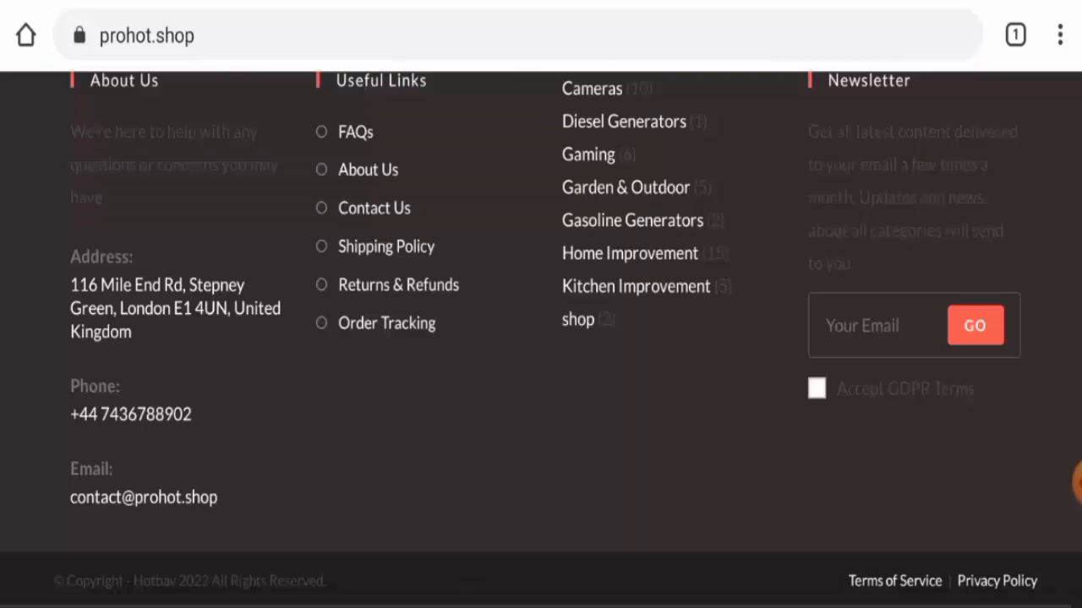
{"action": "scroll", "coordinate": [540, 338], "scroll_direction": "up", "scroll_amount": 2}
- Go to the FAQs page from the footer's Useful Links to read shipping and tracking answers
{"action": "left_click", "coordinate": [355, 310]}
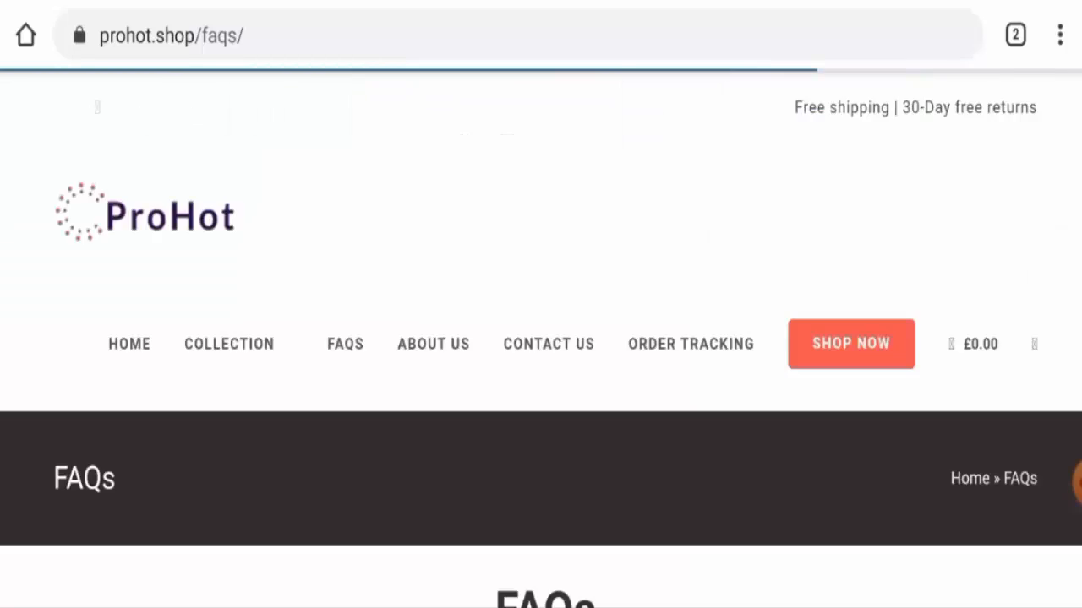
{"action": "scroll", "coordinate": [541, 338], "scroll_direction": "down", "scroll_amount": 5}
{"action": "scroll", "coordinate": [541, 338], "scroll_direction": "down", "scroll_amount": 5}
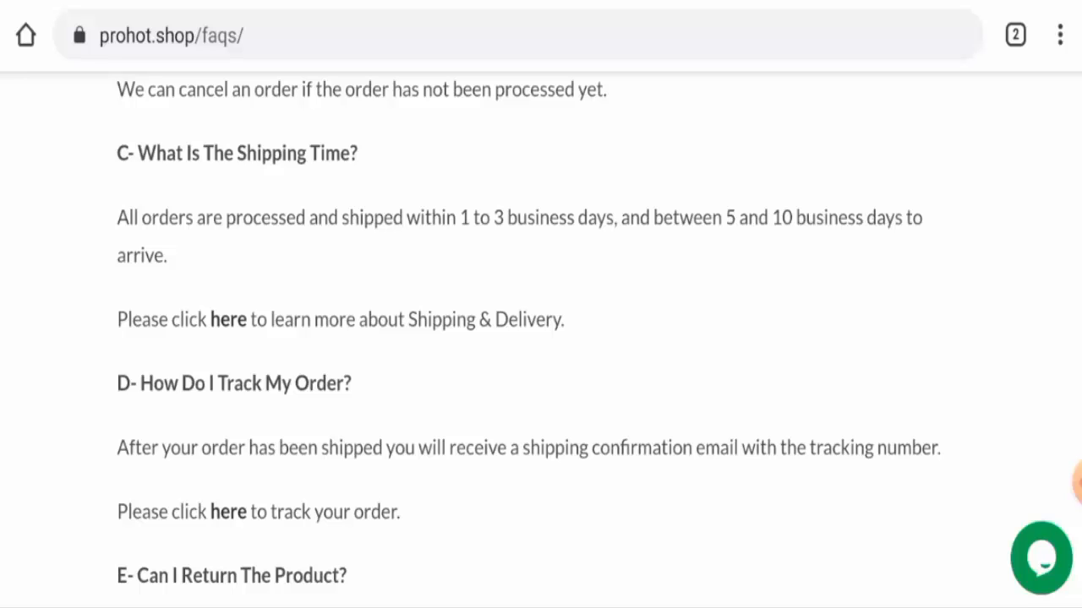
- Navigate back from the FAQs page to the homepage footer
{"action": "key", "text": "alt+Left"}
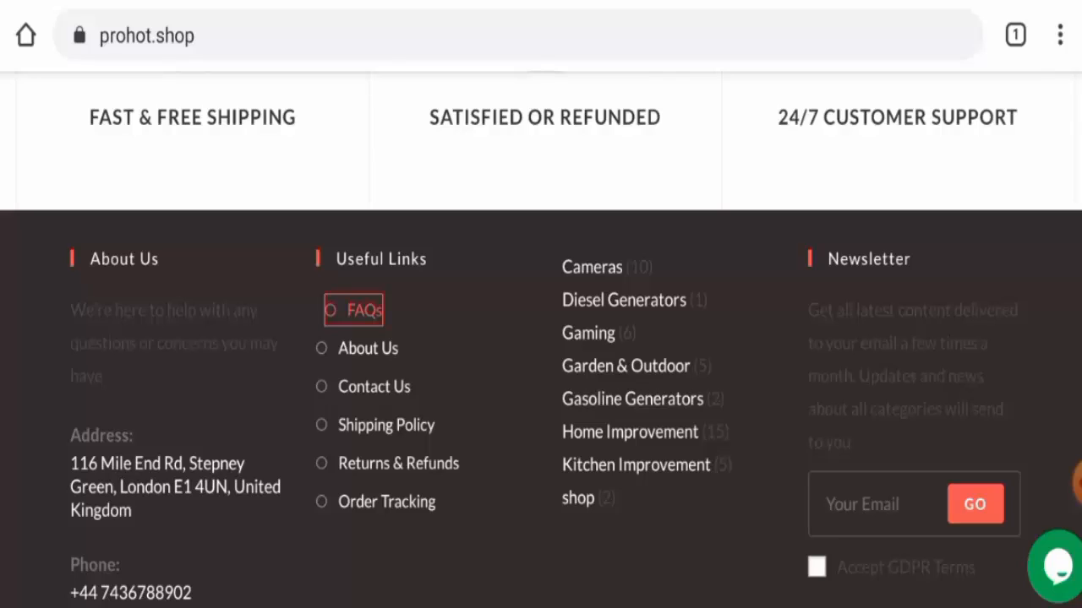
- Go to the About Us page to read the store description and contact details
{"action": "left_click", "coordinate": [368, 348]}
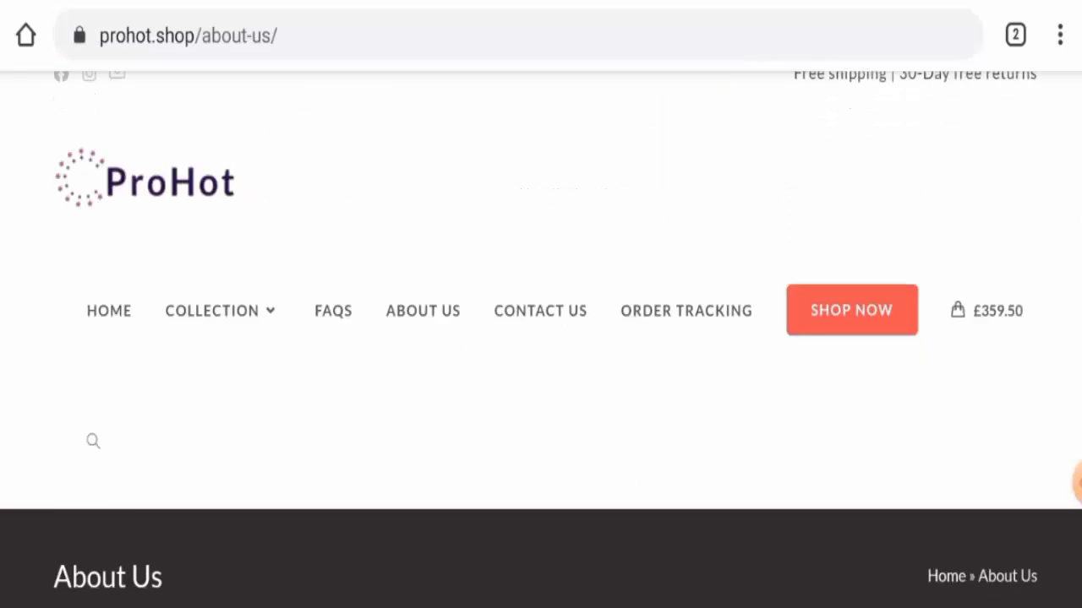
{"action": "scroll", "coordinate": [541, 338], "scroll_direction": "down", "scroll_amount": 5}
{"action": "scroll", "coordinate": [541, 338], "scroll_direction": "down", "scroll_amount": 2}
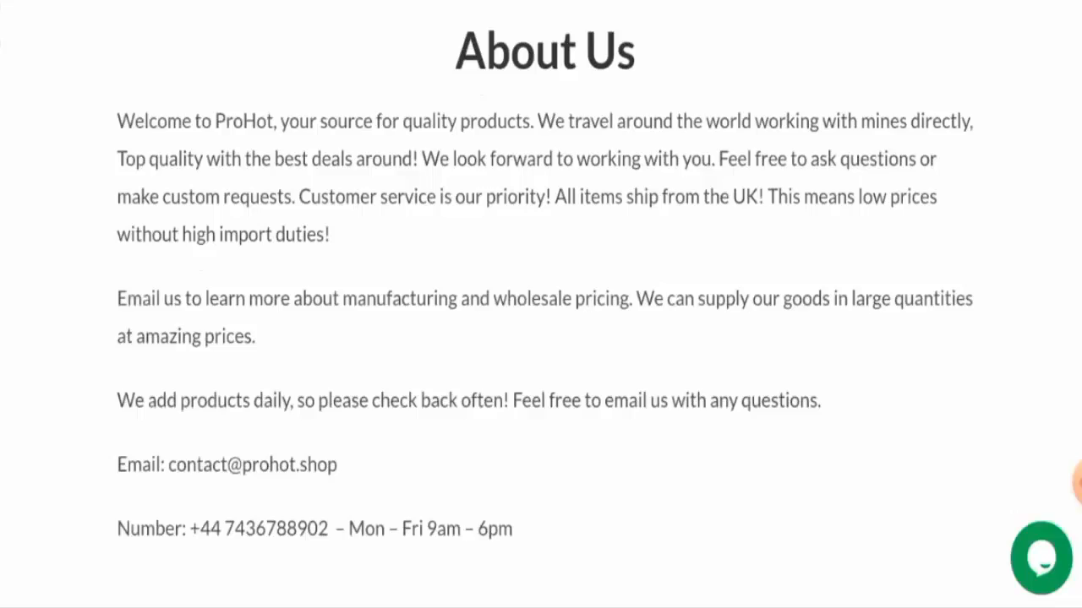
{"action": "scroll", "coordinate": [541, 338], "scroll_direction": "up", "scroll_amount": 3}
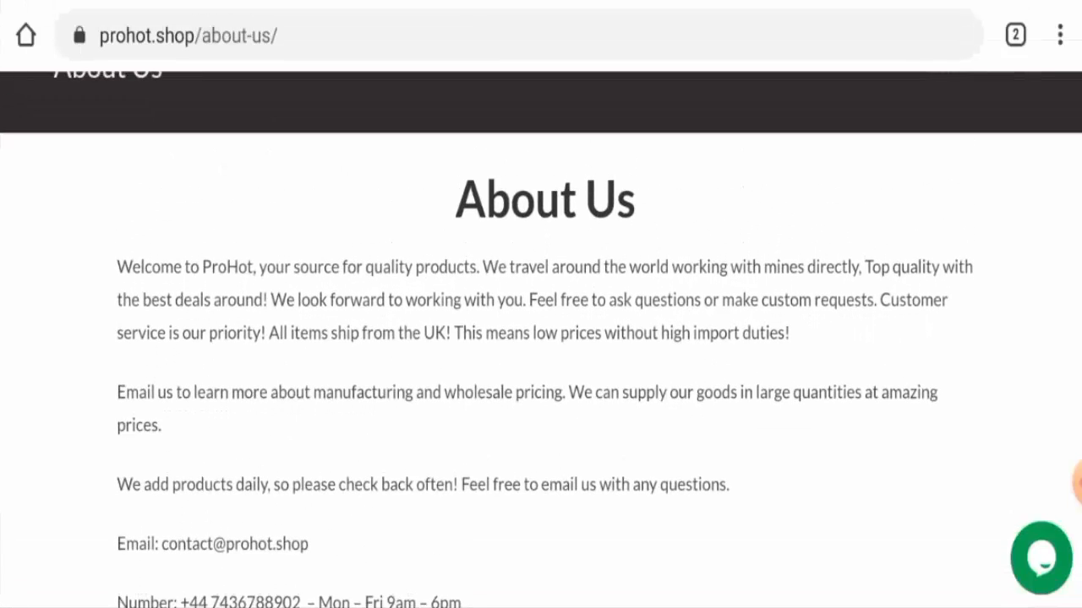
{"action": "scroll", "coordinate": [541, 338], "scroll_direction": "down", "scroll_amount": 1}
{"action": "scroll", "coordinate": [540, 338], "scroll_direction": "down", "scroll_amount": 2}
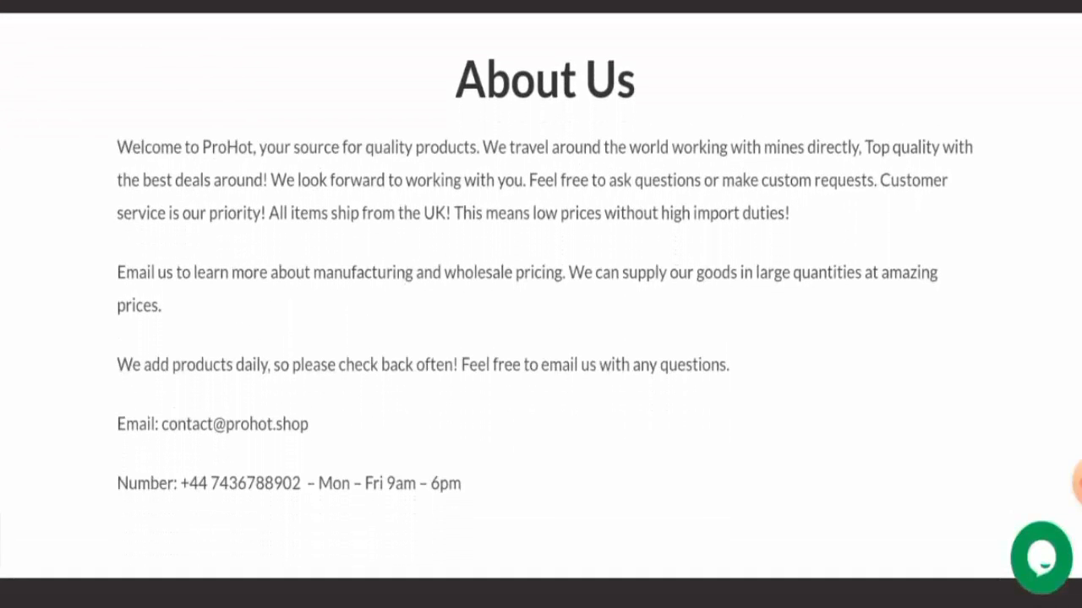
{"action": "scroll", "coordinate": [541, 338], "scroll_direction": "down", "scroll_amount": 3}
{"action": "scroll", "coordinate": [541, 338], "scroll_direction": "down", "scroll_amount": 2}
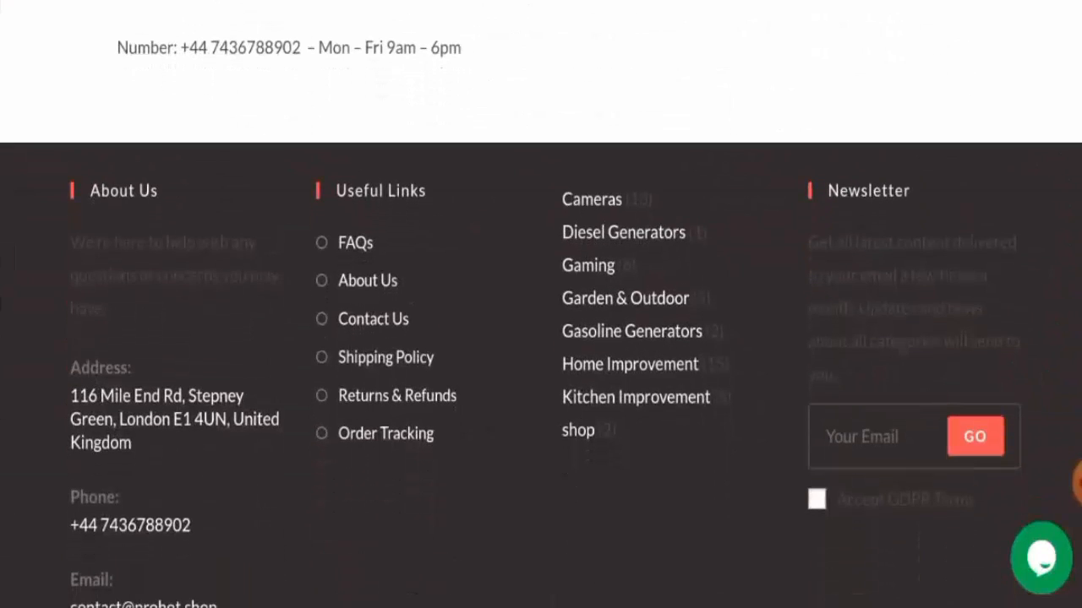
{"action": "scroll", "coordinate": [541, 338], "scroll_direction": "down", "scroll_amount": 1}
{"action": "scroll", "coordinate": [541, 338], "scroll_direction": "down", "scroll_amount": 1}
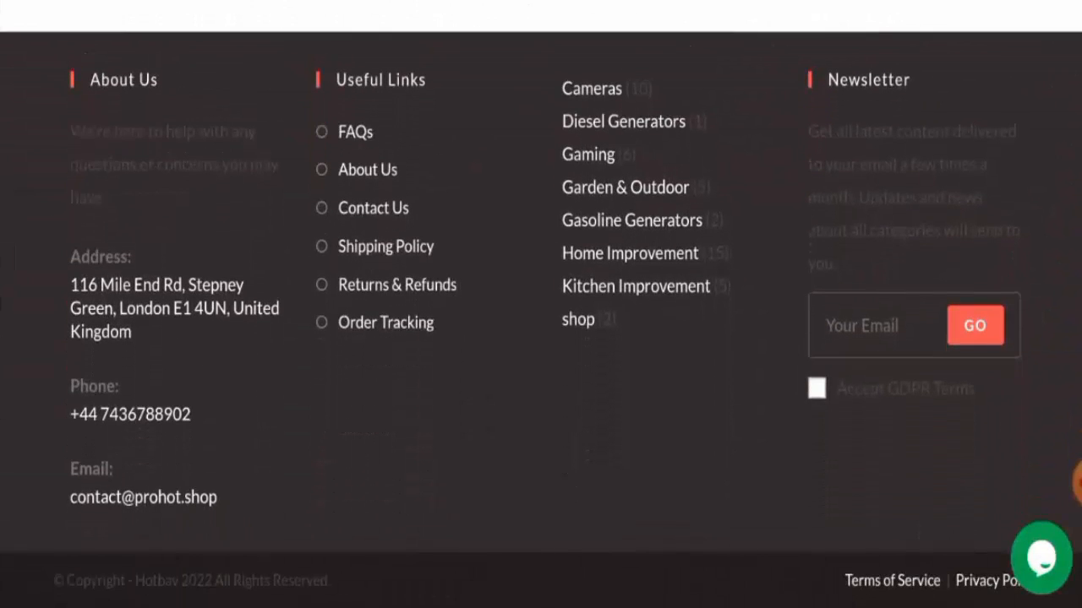
{"action": "scroll", "coordinate": [541, 338], "scroll_direction": "up", "scroll_amount": 1}
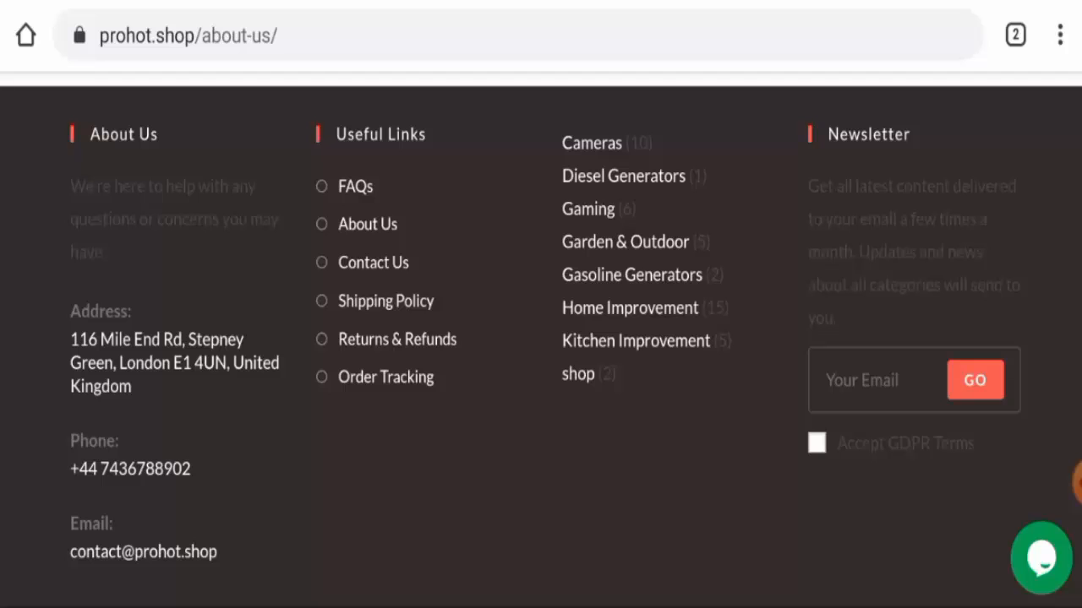
{"action": "scroll", "coordinate": [540, 338], "scroll_direction": "down", "scroll_amount": 1}
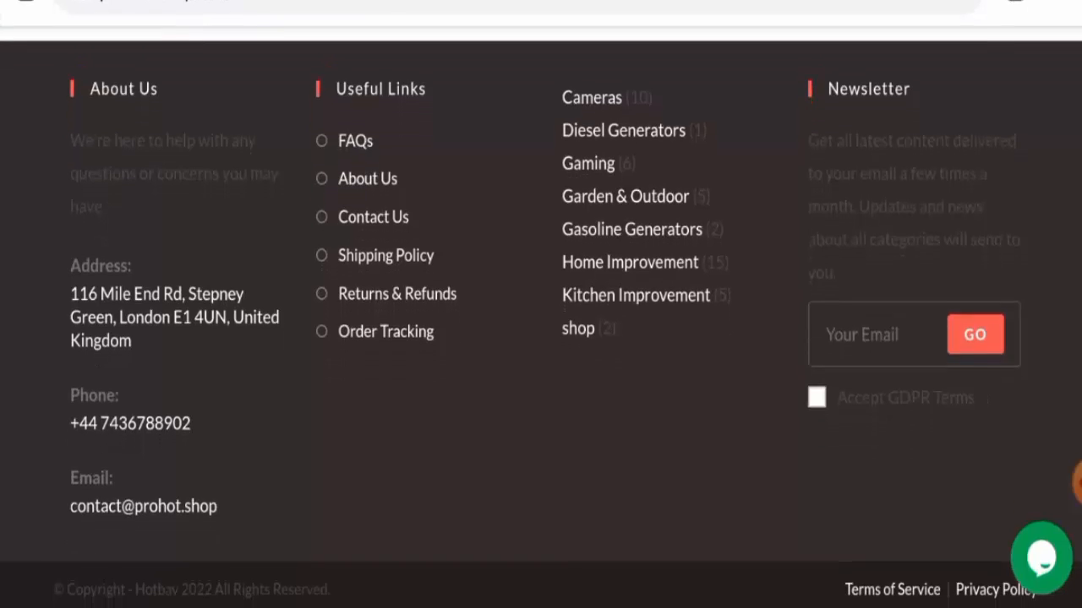
{"action": "scroll", "coordinate": [541, 338], "scroll_direction": "up", "scroll_amount": 1}
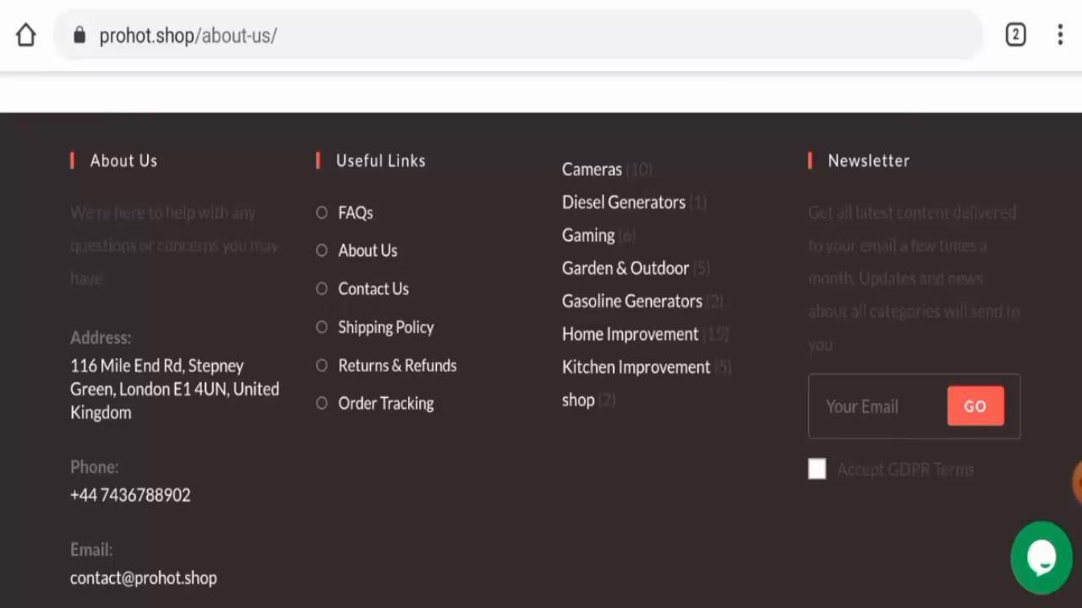
{"action": "scroll", "coordinate": [541, 338], "scroll_direction": "down", "scroll_amount": 2}
{"action": "scroll", "coordinate": [540, 304], "scroll_direction": "up", "scroll_amount": 1}
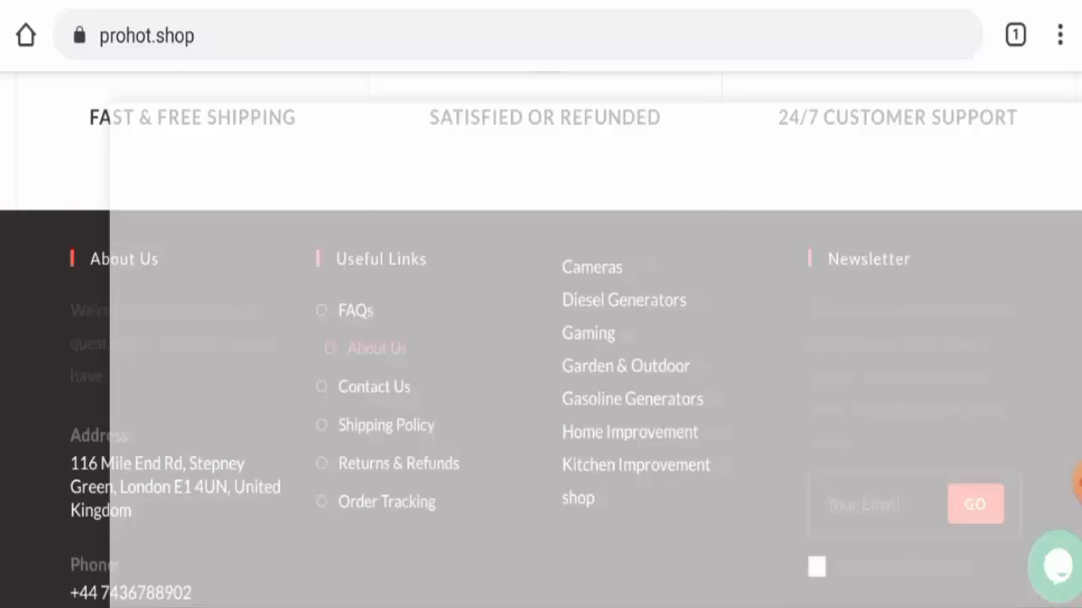
{"action": "scroll", "coordinate": [541, 338], "scroll_direction": "down", "scroll_amount": 4}
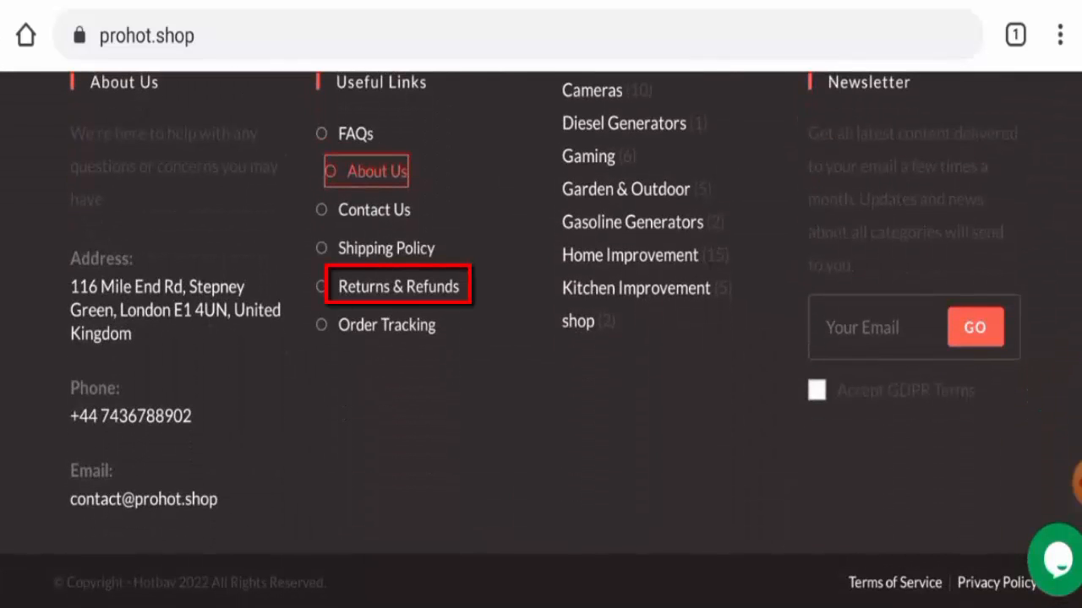
- Go to the Returns & Refunds policy page from the footer's Useful Links
{"action": "left_click", "coordinate": [398, 287]}
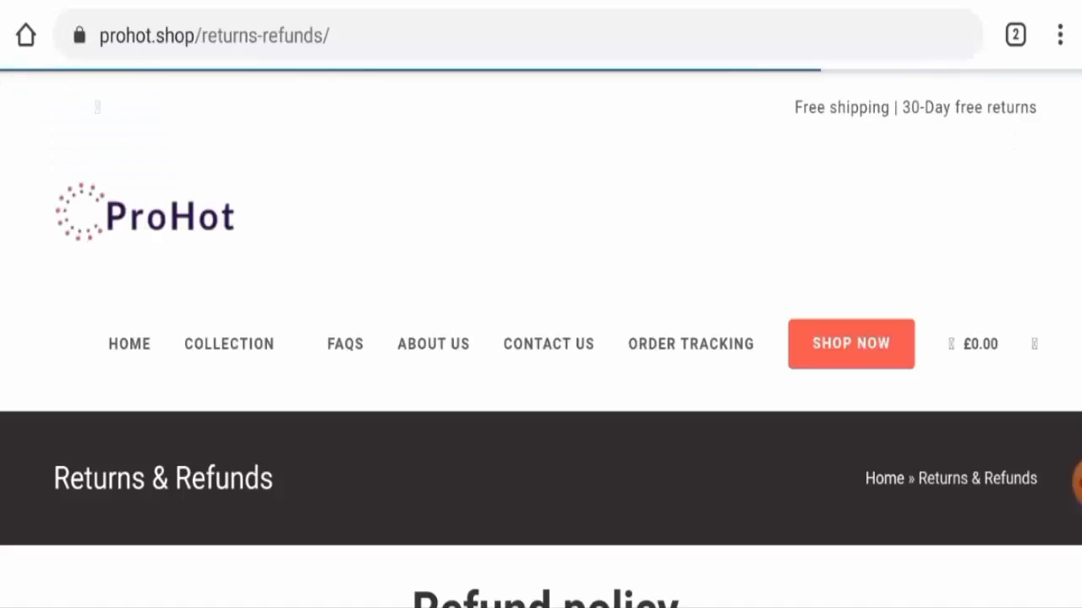
{"action": "scroll", "coordinate": [541, 338], "scroll_direction": "down", "scroll_amount": 10}
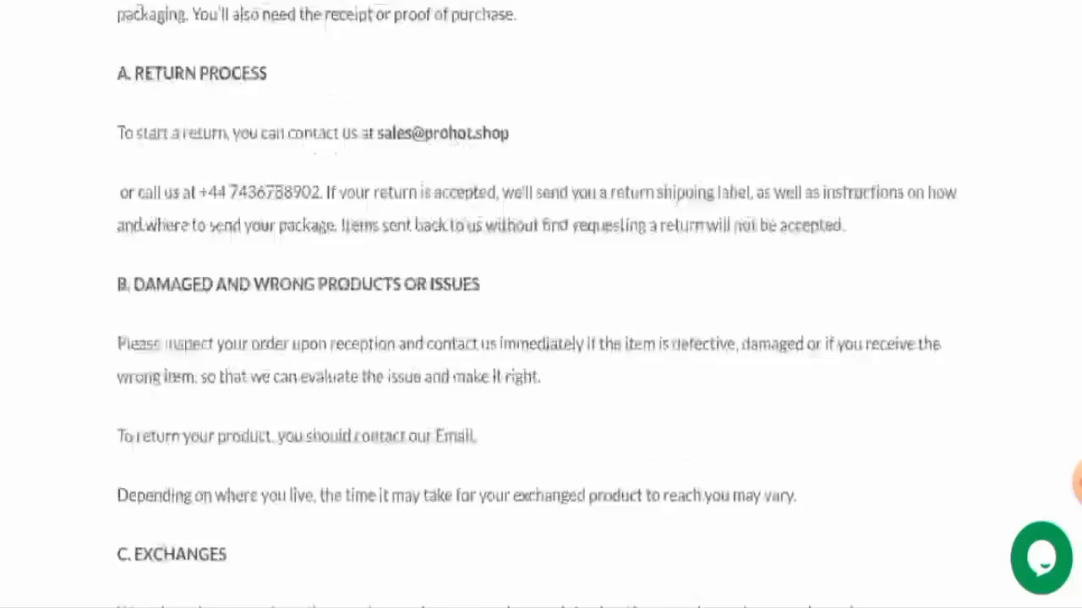
{"action": "scroll", "coordinate": [541, 304], "scroll_direction": "down", "scroll_amount": 2}
{"action": "scroll", "coordinate": [541, 304], "scroll_direction": "down", "scroll_amount": 2}
{"action": "scroll", "coordinate": [541, 304], "scroll_direction": "down", "scroll_amount": 2}
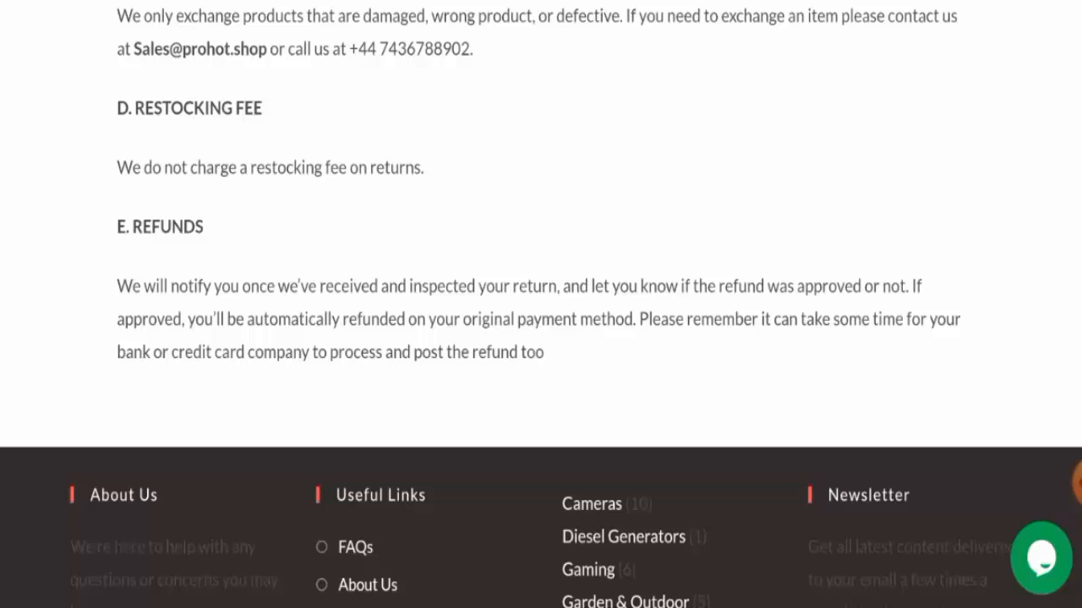
{"action": "scroll", "coordinate": [541, 338], "scroll_direction": "down", "scroll_amount": 5}
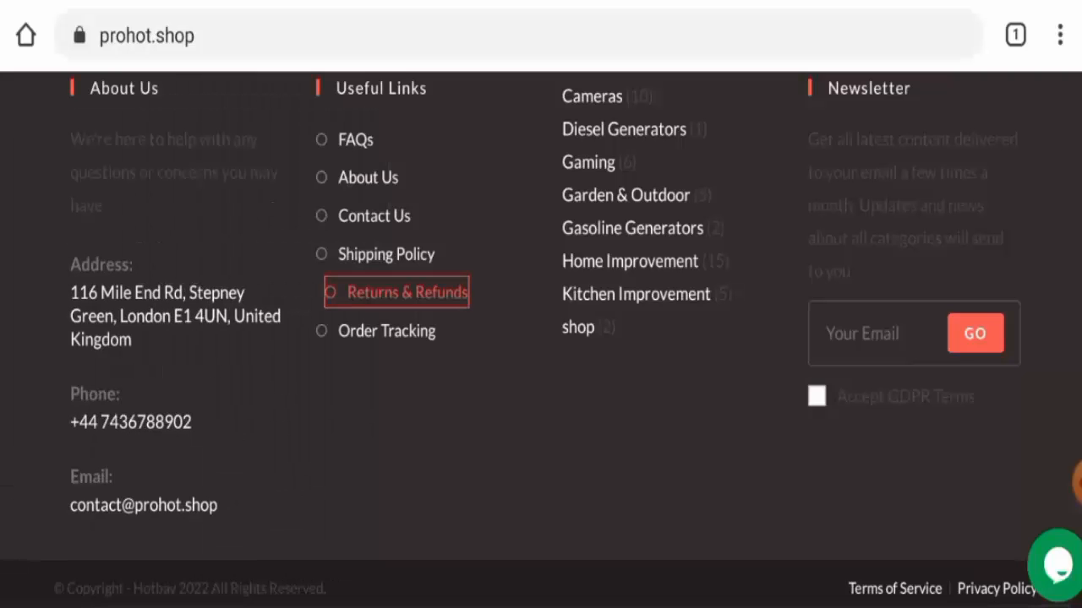